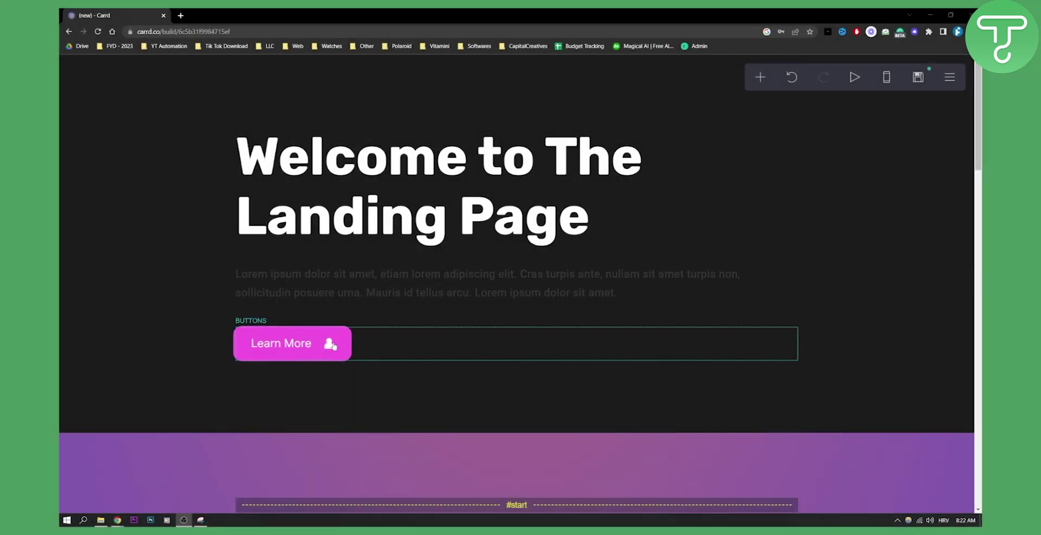
Inspect the existing Learn More button's settings, then bring up the add-element menu
{"action": "left_click", "coordinate": [295, 344]}
{"action": "left_click", "coordinate": [216, 481]}
{"action": "left_click", "coordinate": [760, 78]}
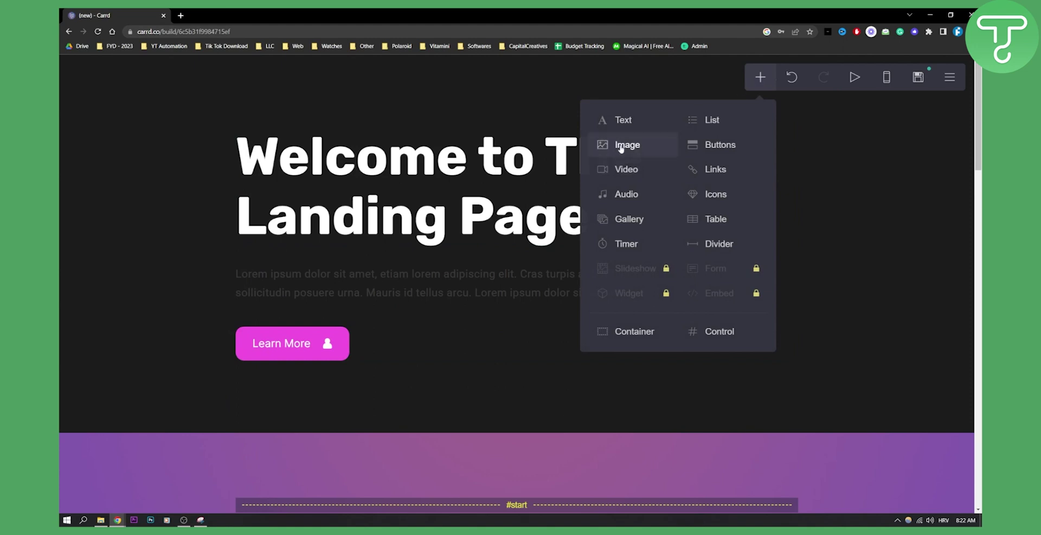
Add a new button element to the page, keeping the row layout
{"action": "left_click", "coordinate": [721, 155]}
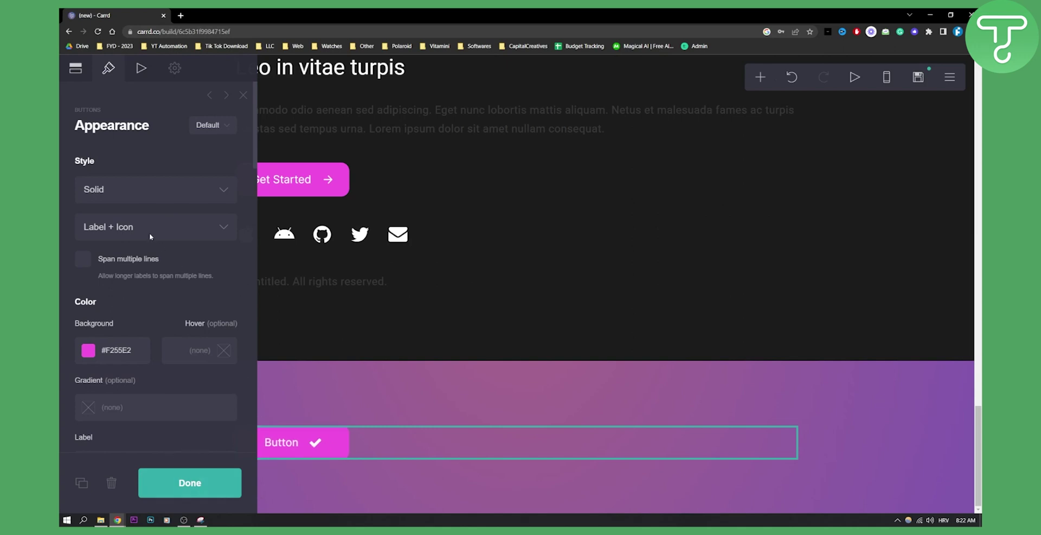
{"action": "scroll", "coordinate": [146, 274], "scroll_direction": "down", "scroll_amount": 10}
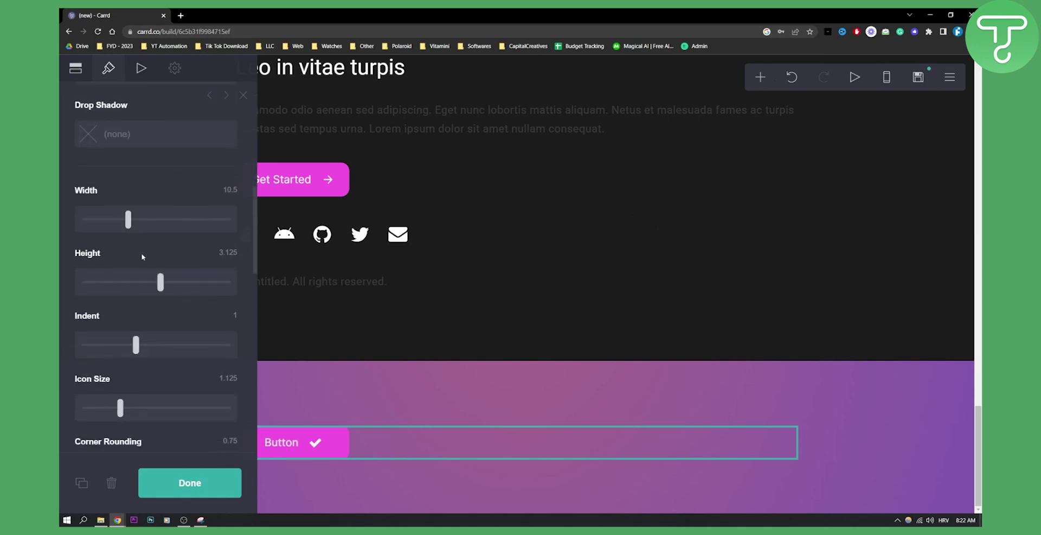
{"action": "scroll", "coordinate": [142, 255], "scroll_direction": "down", "scroll_amount": 9}
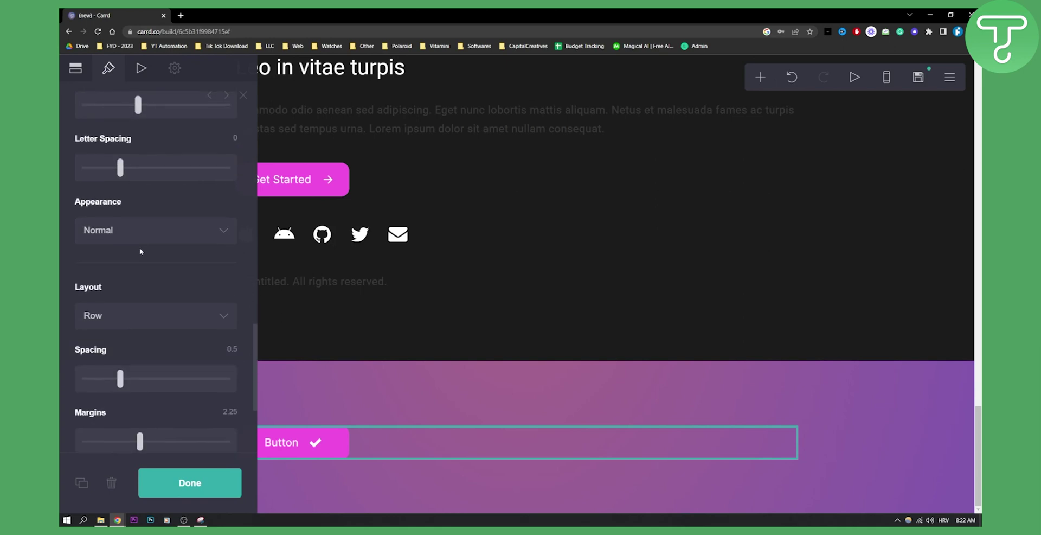
{"action": "scroll", "coordinate": [137, 239], "scroll_direction": "up", "scroll_amount": 1}
{"action": "left_click", "coordinate": [118, 274]}
{"action": "left_click", "coordinate": [116, 275]}
Set the new button's alignment to Center
{"action": "scroll", "coordinate": [114, 281], "scroll_direction": "down", "scroll_amount": 3}
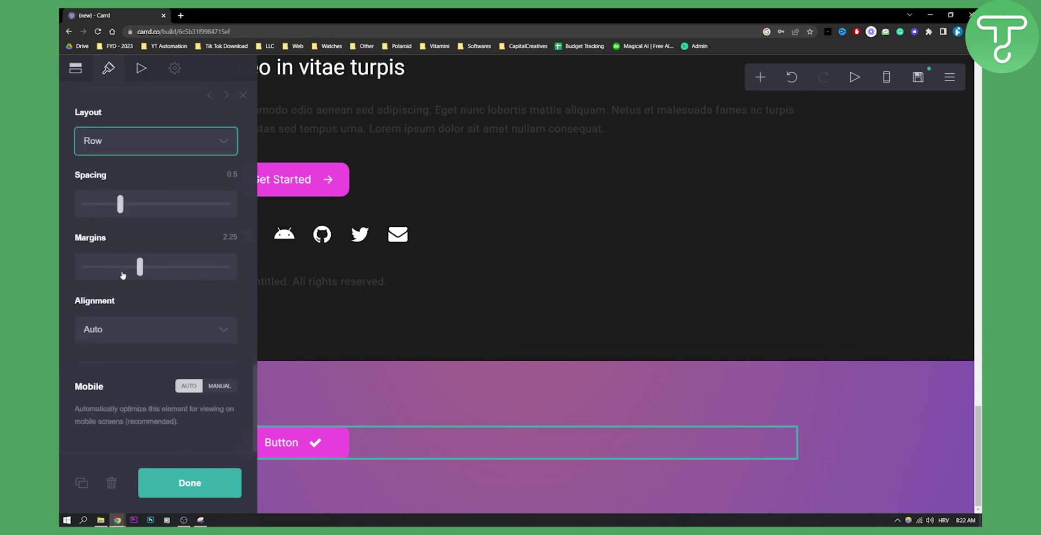
{"action": "left_click", "coordinate": [124, 329]}
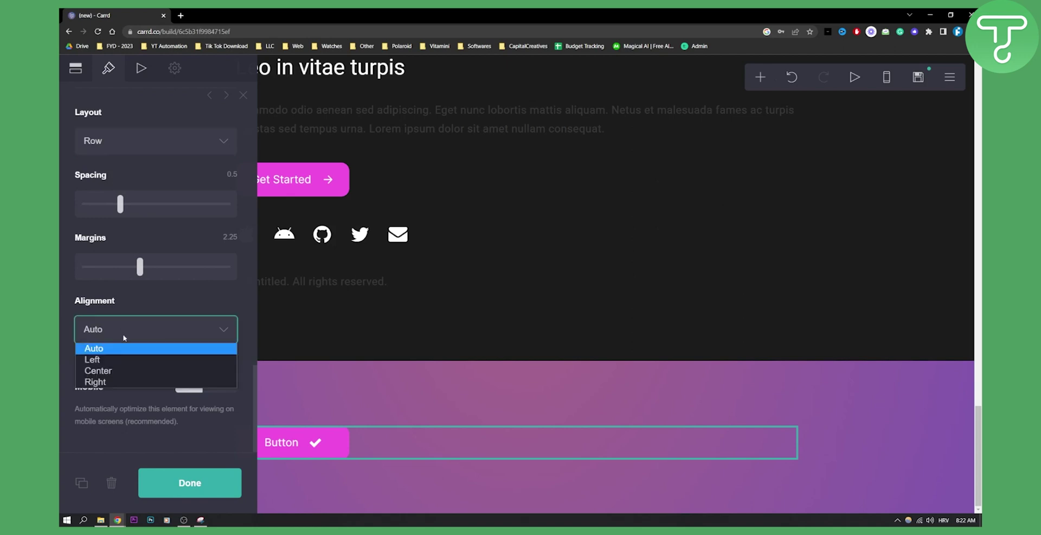
{"action": "left_click", "coordinate": [126, 371]}
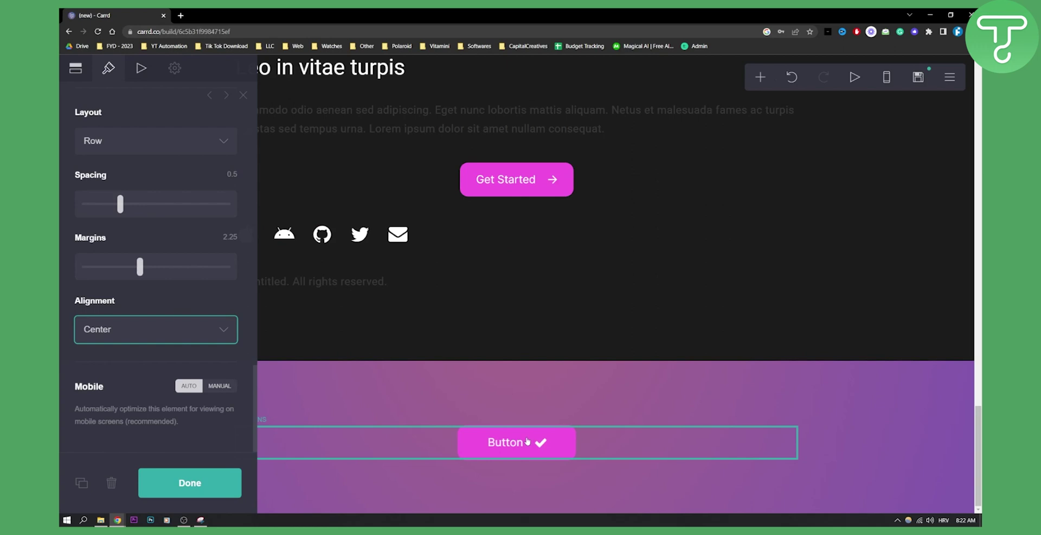
{"action": "scroll", "coordinate": [126, 276], "scroll_direction": "down", "scroll_amount": 10}
Change the new button's label from 'Button' to 'Click Here'
{"action": "left_click", "coordinate": [77, 71]}
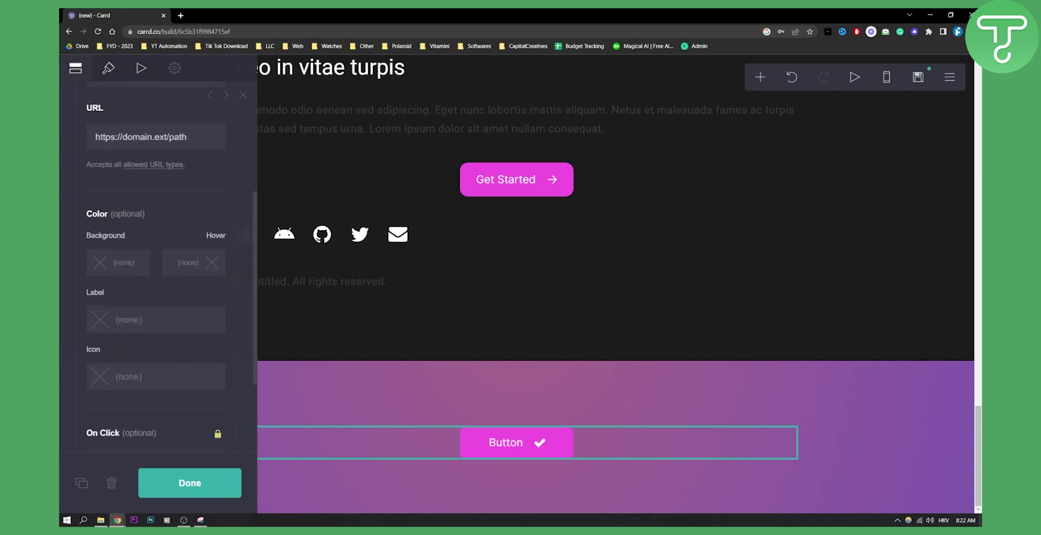
{"action": "scroll", "coordinate": [151, 177], "scroll_direction": "up", "scroll_amount": 4}
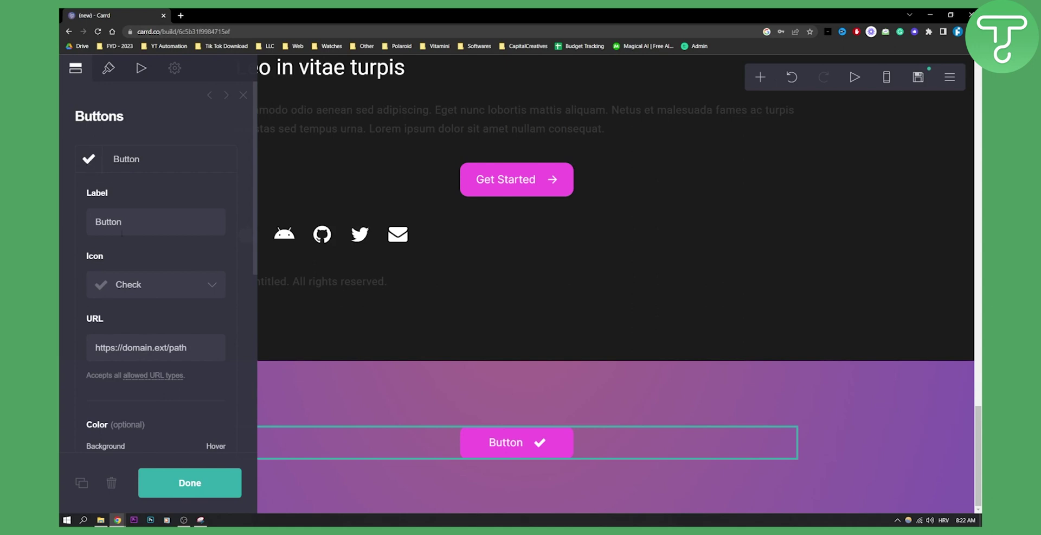
{"action": "double_click", "coordinate": [143, 226]}
{"action": "type", "text": "Cl"}
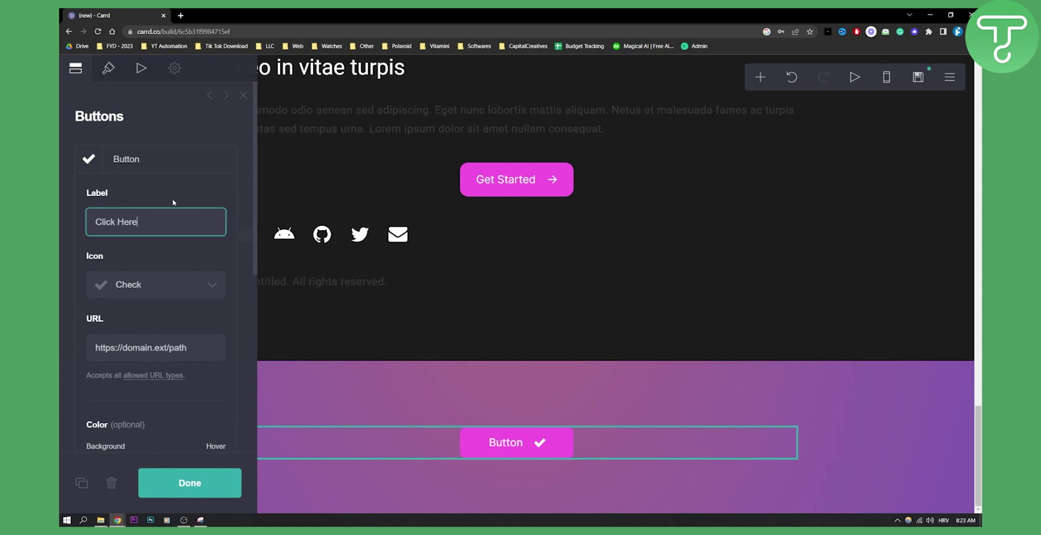
{"action": "type", "text": "ick Here"}
{"action": "left_click", "coordinate": [173, 202]}
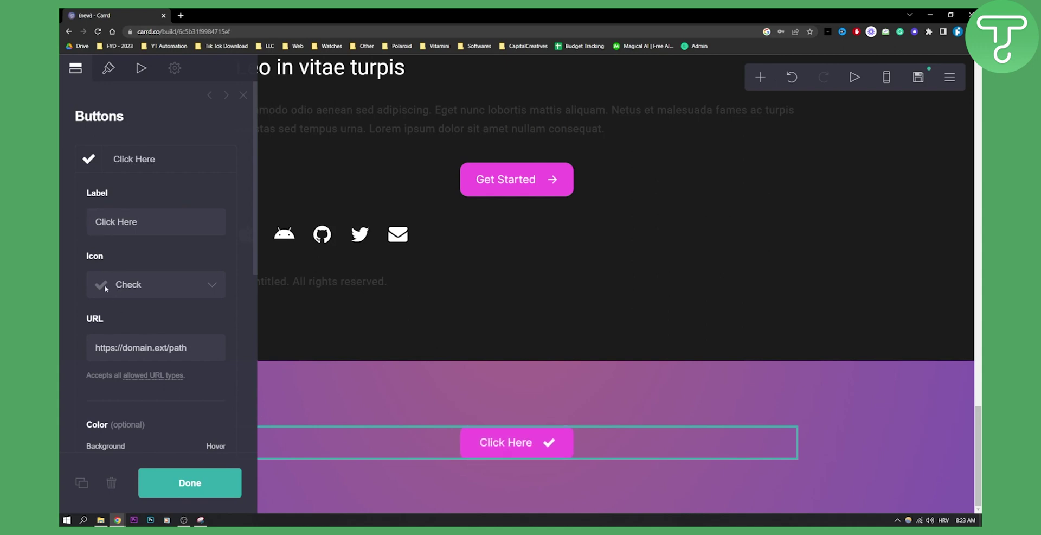
Give the button the Download icon and select the placeholder URL
{"action": "left_click", "coordinate": [118, 288]}
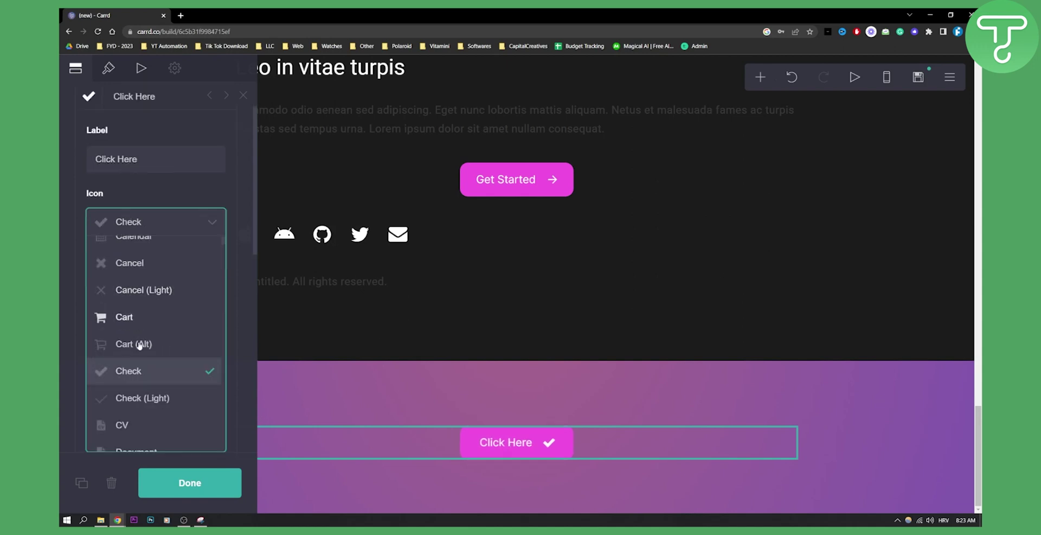
{"action": "scroll", "coordinate": [138, 334], "scroll_direction": "down", "scroll_amount": 3}
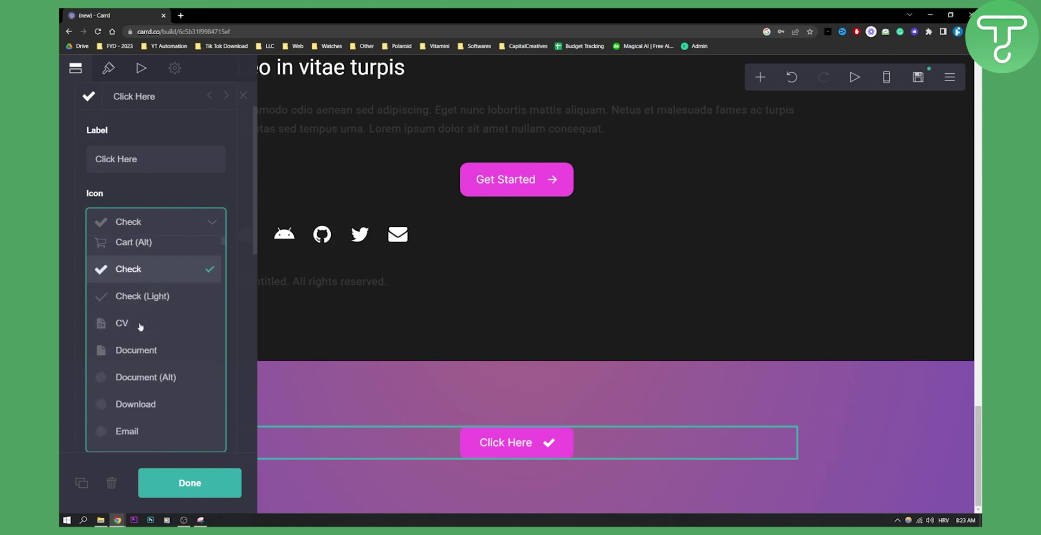
{"action": "left_click", "coordinate": [140, 326]}
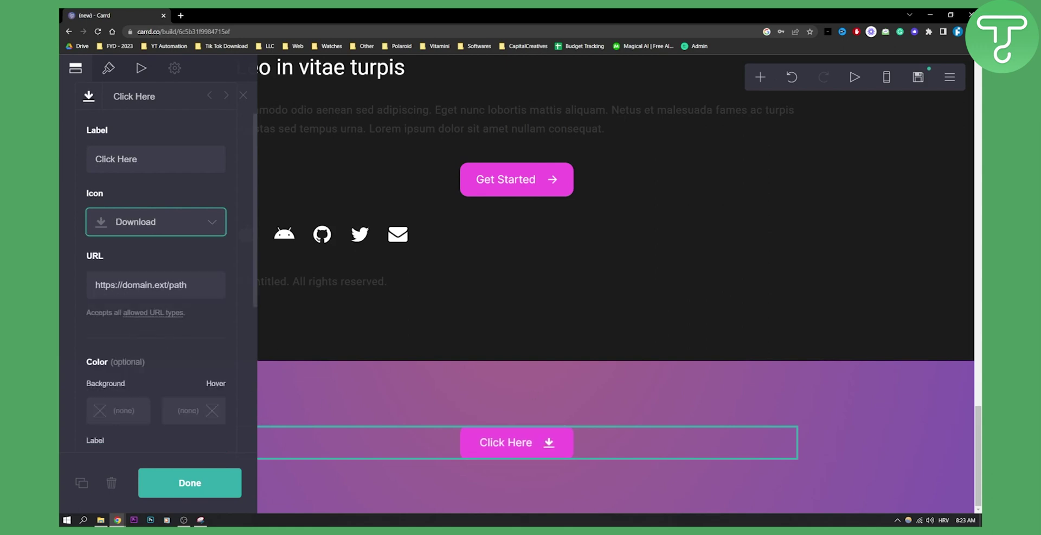
{"action": "left_click", "coordinate": [209, 288]}
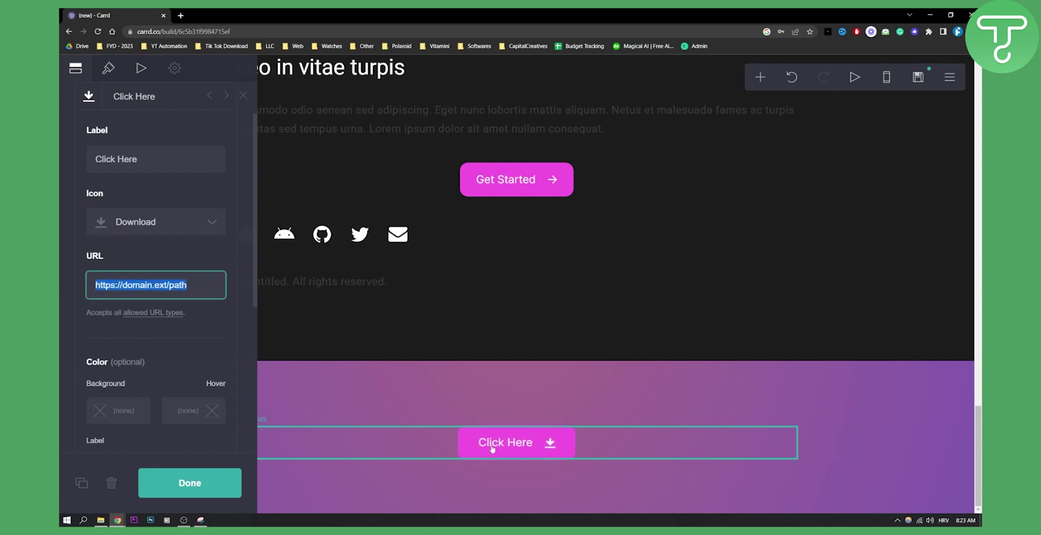
{"action": "scroll", "coordinate": [160, 337], "scroll_direction": "down", "scroll_amount": 4}
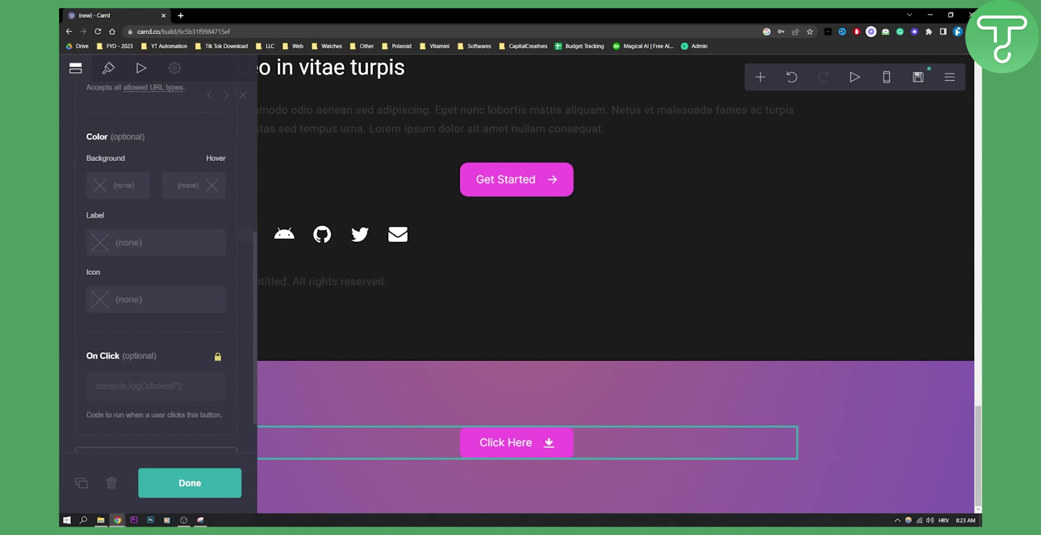
Try a red background and a yellow-green hover colour on the button
{"action": "left_click", "coordinate": [118, 185]}
{"action": "left_click", "coordinate": [200, 243]}
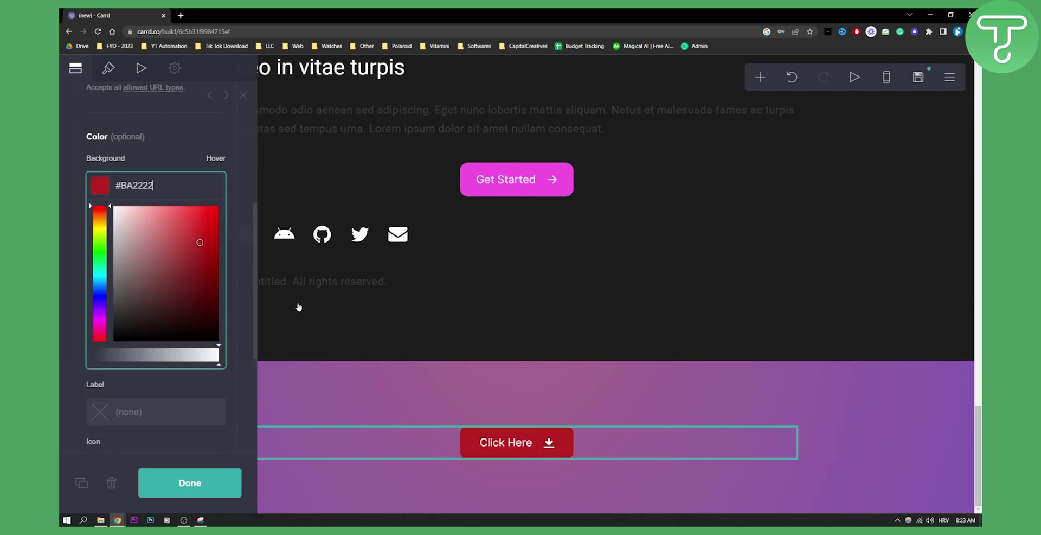
{"action": "left_click", "coordinate": [177, 217]}
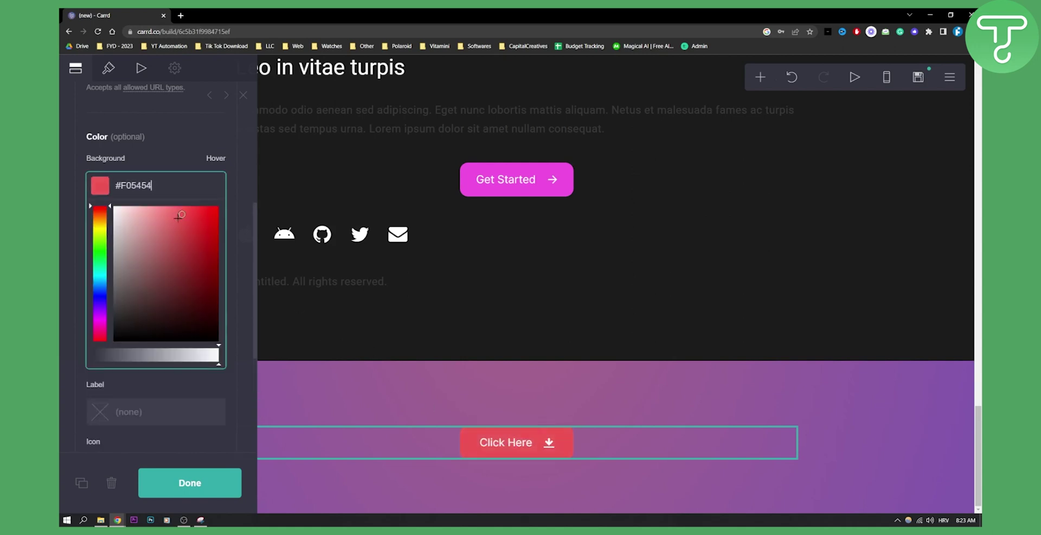
{"action": "left_click", "coordinate": [200, 160]}
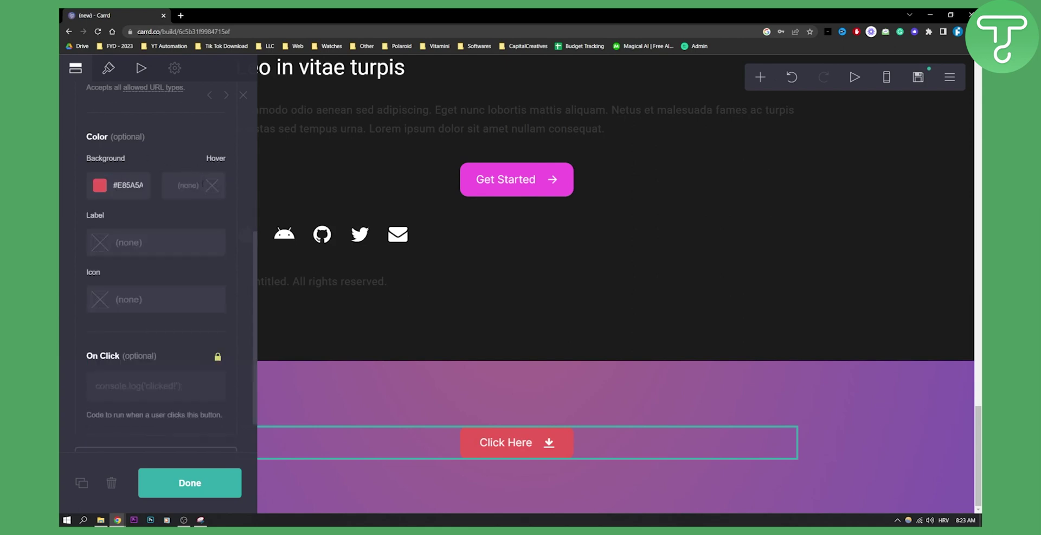
{"action": "left_click", "coordinate": [202, 184]}
{"action": "left_click", "coordinate": [103, 233]}
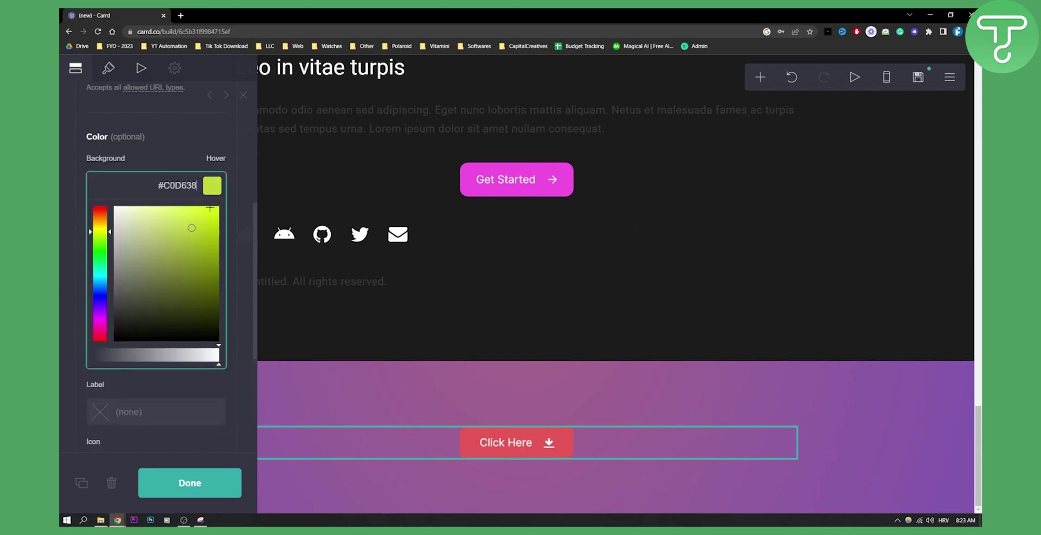
{"action": "left_click", "coordinate": [469, 355]}
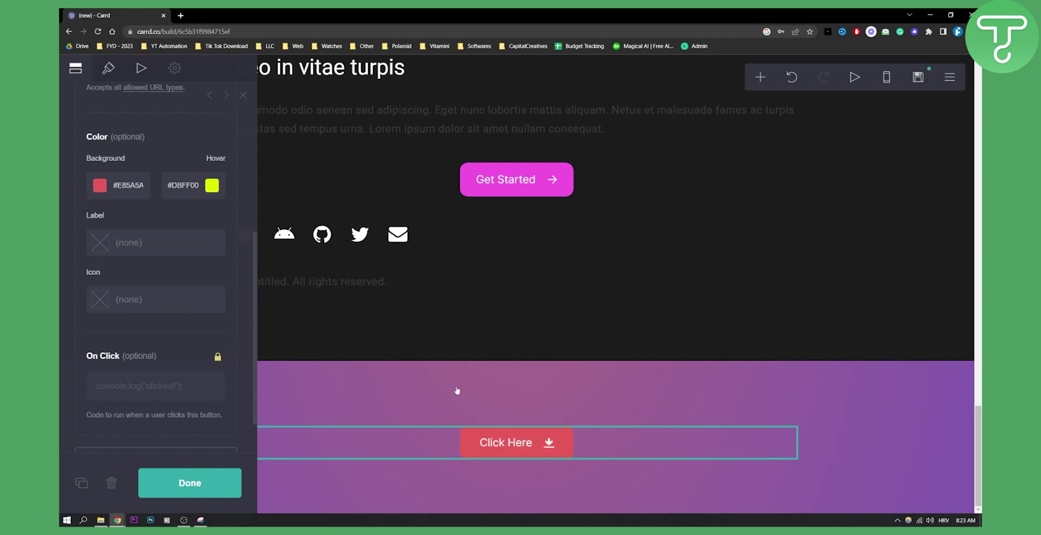
Set the background to black #000000 and the hover colour to dark grey #292929
{"action": "left_click", "coordinate": [100, 185]}
{"action": "left_click", "coordinate": [96, 364]}
{"action": "left_click", "coordinate": [155, 151]}
{"action": "left_click", "coordinate": [164, 185]}
{"action": "left_click_drag", "start_coordinate": [151, 260], "coordinate": [114, 321]}
{"action": "left_click", "coordinate": [482, 436]}
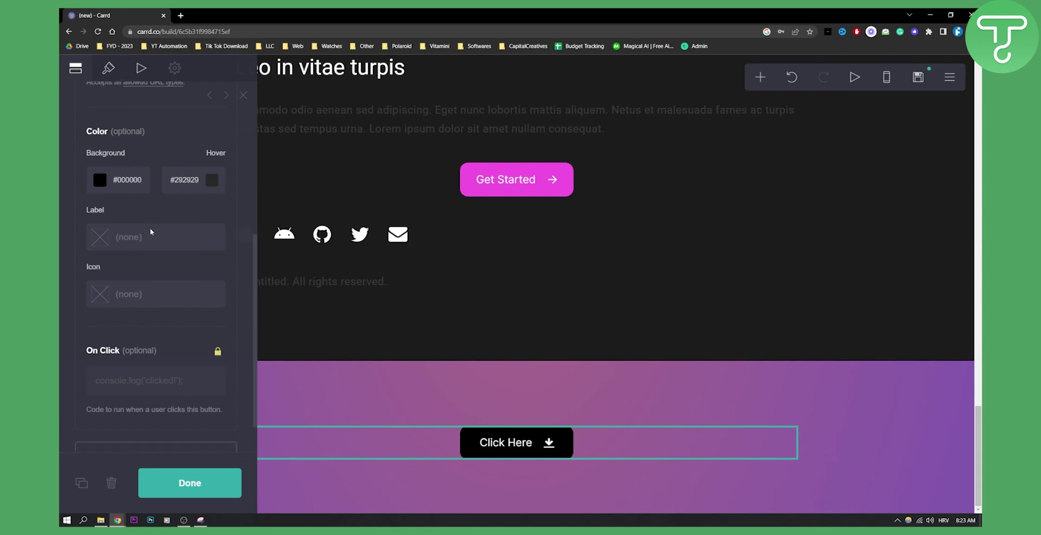
{"action": "scroll", "coordinate": [149, 231], "scroll_direction": "down", "scroll_amount": 1}
In the button Style settings, try the Outline style, then return to Solid
{"action": "left_click", "coordinate": [109, 71]}
{"action": "scroll", "coordinate": [126, 142], "scroll_direction": "up", "scroll_amount": 6}
{"action": "scroll", "coordinate": [112, 128], "scroll_direction": "up", "scroll_amount": 2}
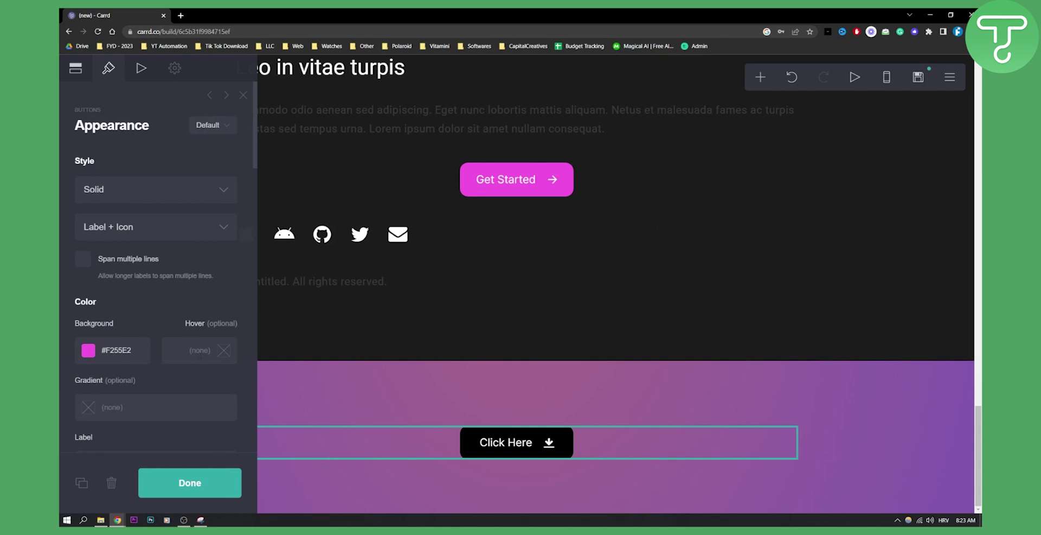
{"action": "left_click", "coordinate": [87, 72]}
{"action": "scroll", "coordinate": [116, 163], "scroll_direction": "down", "scroll_amount": 4}
{"action": "left_click", "coordinate": [109, 67]}
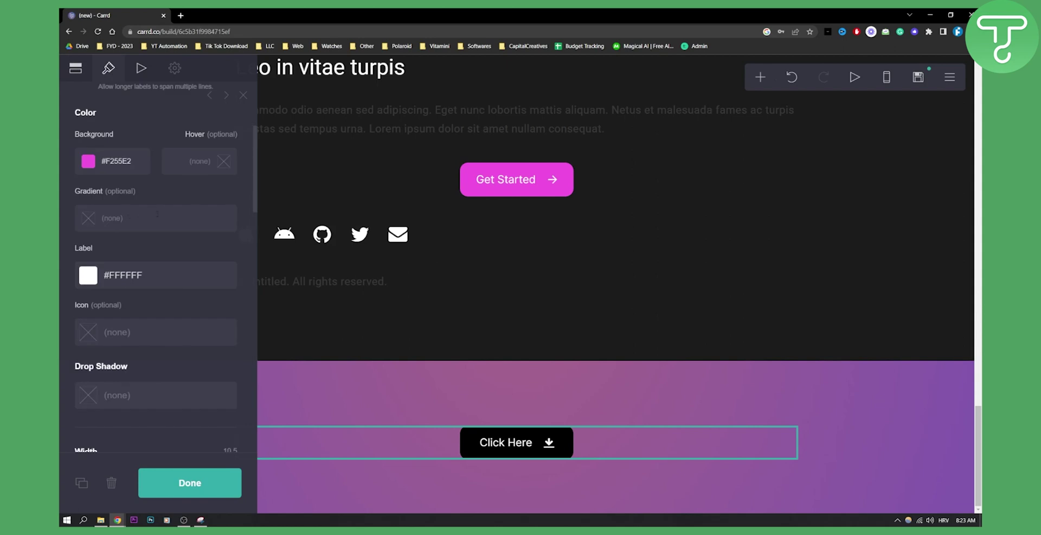
{"action": "scroll", "coordinate": [157, 214], "scroll_direction": "up", "scroll_amount": 5}
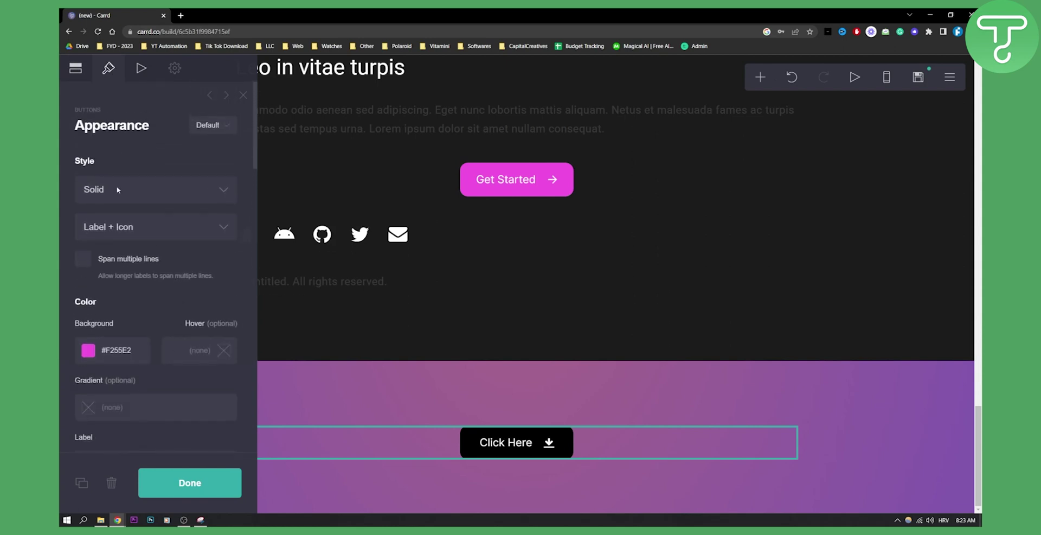
{"action": "left_click", "coordinate": [127, 192]}
{"action": "left_click", "coordinate": [127, 218]}
{"action": "left_click", "coordinate": [126, 194]}
{"action": "left_click", "coordinate": [125, 209]}
Try Icon + Label, then keep the Label + Icon arrangement
{"action": "left_click", "coordinate": [124, 226]}
{"action": "left_click", "coordinate": [120, 258]}
{"action": "left_click", "coordinate": [121, 226]}
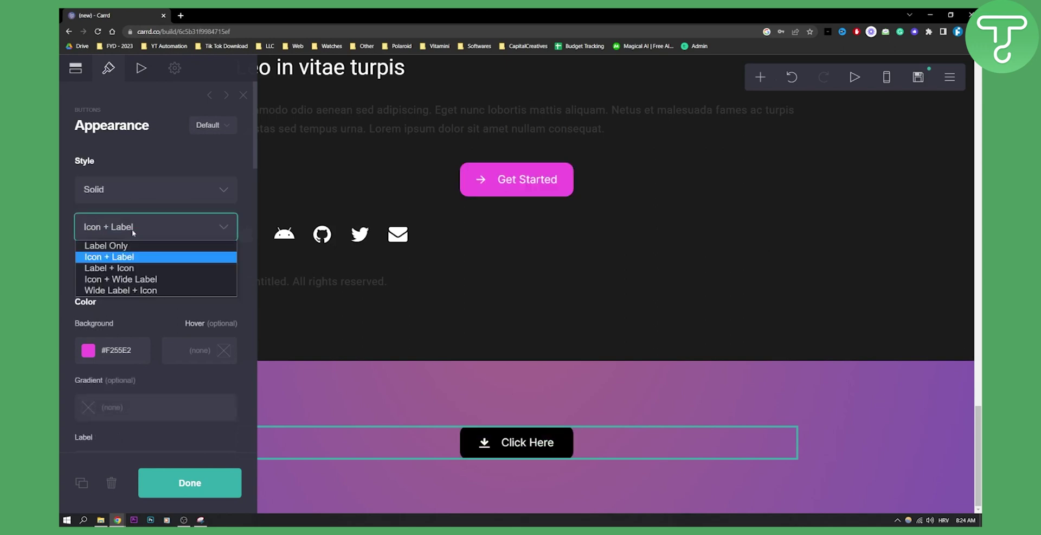
{"action": "left_click", "coordinate": [126, 268]}
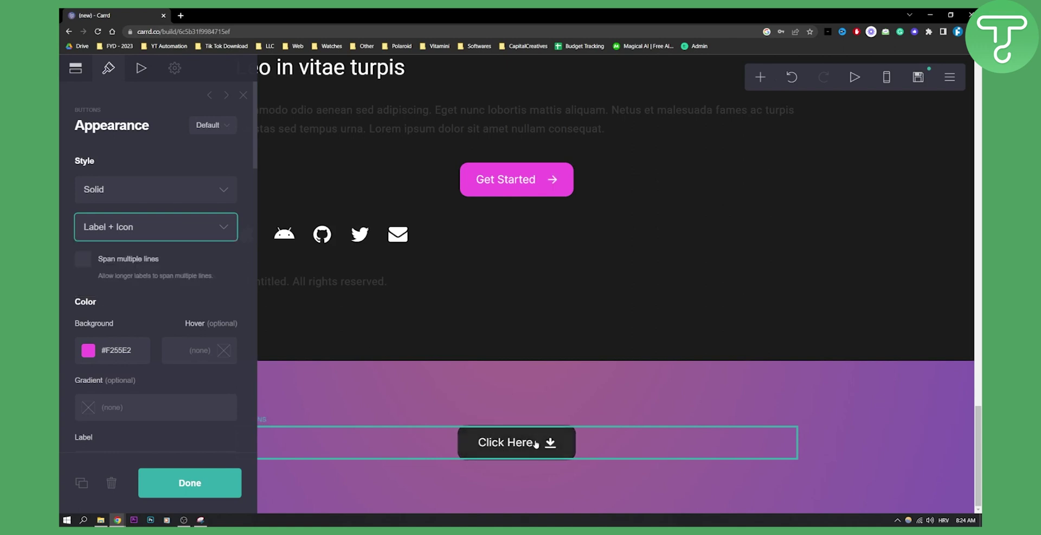
{"action": "scroll", "coordinate": [182, 283], "scroll_direction": "down", "scroll_amount": 2}
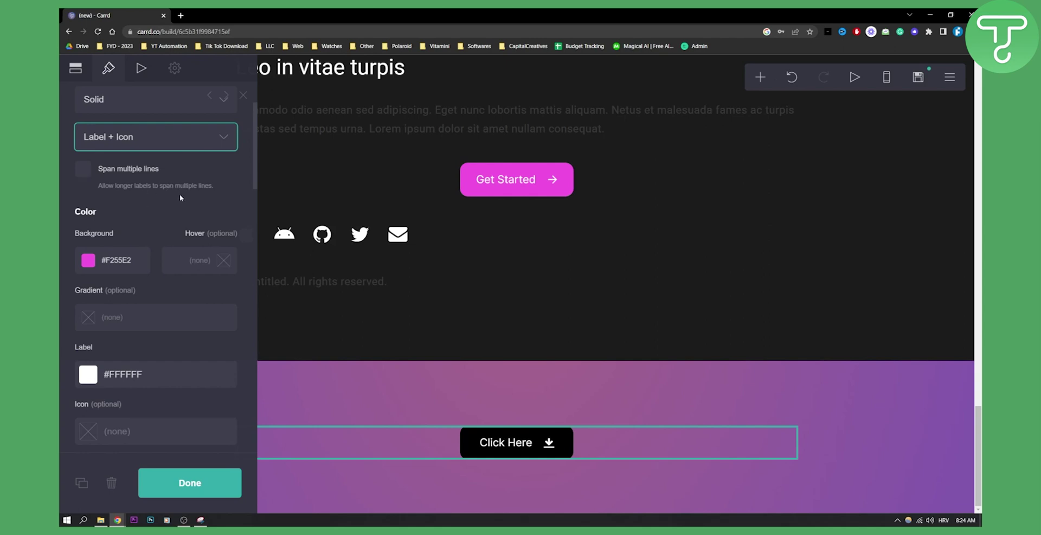
{"action": "scroll", "coordinate": [181, 198], "scroll_direction": "down", "scroll_amount": 3}
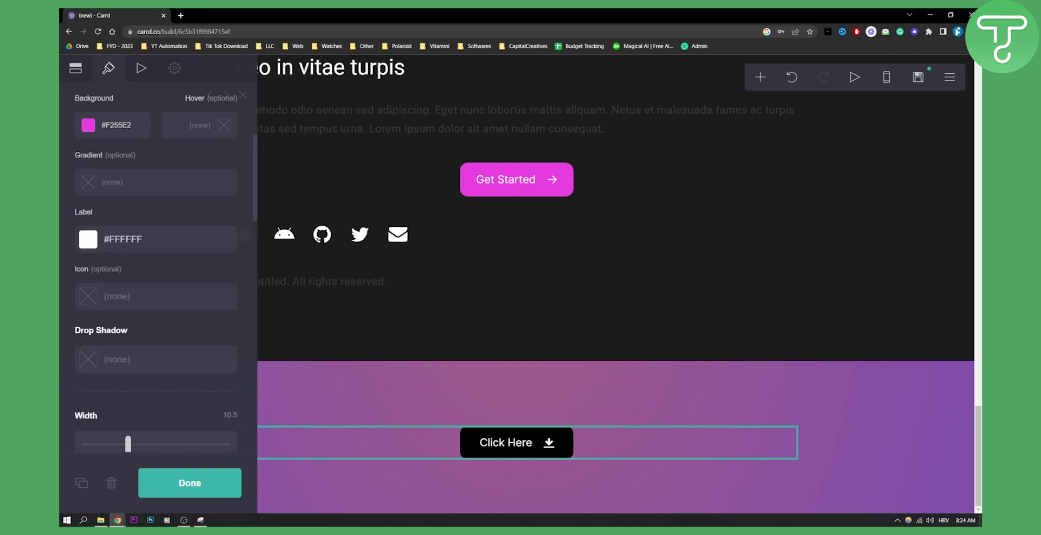
Keep the label colour white and set the icon colour to white #FFFFFF
{"action": "left_click", "coordinate": [126, 238]}
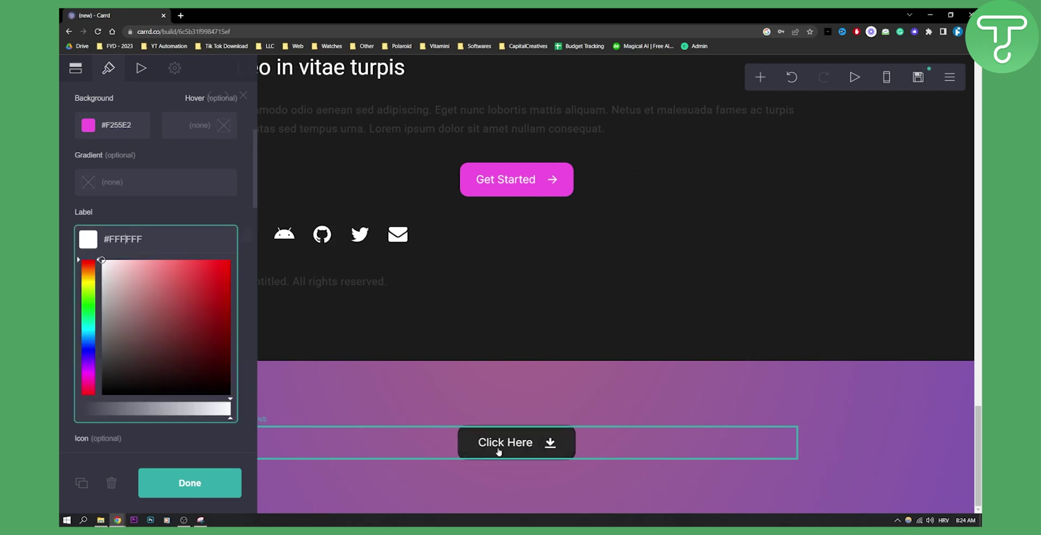
{"action": "left_click", "coordinate": [231, 260]}
{"action": "left_click_drag", "start_coordinate": [237, 261], "coordinate": [64, 234]}
{"action": "left_click", "coordinate": [164, 213]}
{"action": "scroll", "coordinate": [171, 276], "scroll_direction": "down", "scroll_amount": 1}
{"action": "scroll", "coordinate": [171, 275], "scroll_direction": "down", "scroll_amount": 1}
{"action": "left_click", "coordinate": [131, 249]}
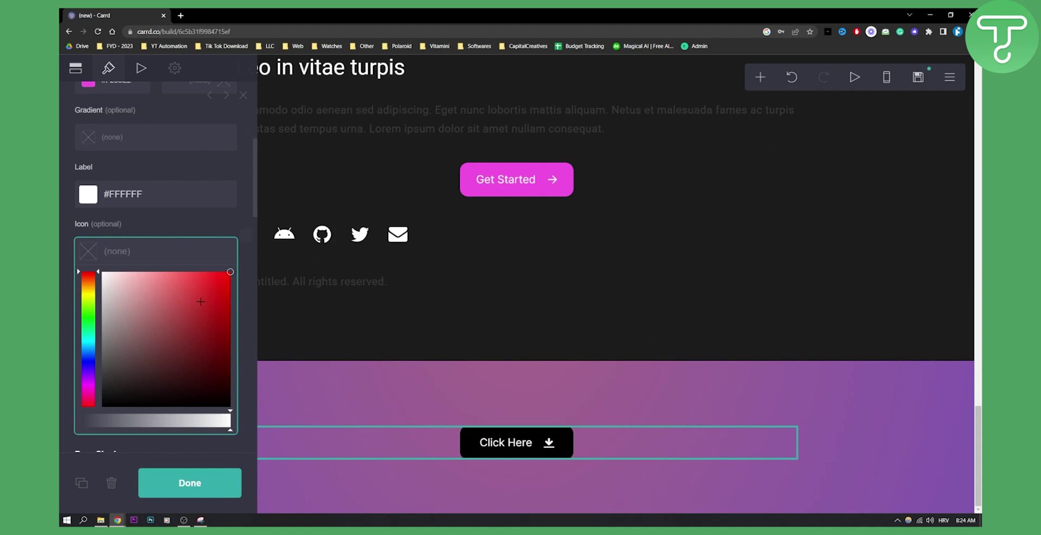
{"action": "left_click_drag", "start_coordinate": [216, 281], "coordinate": [103, 273]}
{"action": "left_click", "coordinate": [180, 226]}
Add a #611B1B drop shadow with 0 distance, 1.75 blur, 0° angle, 0.375 size
{"action": "left_click", "coordinate": [139, 314]}
{"action": "scroll", "coordinate": [141, 351], "scroll_direction": "down", "scroll_amount": 2}
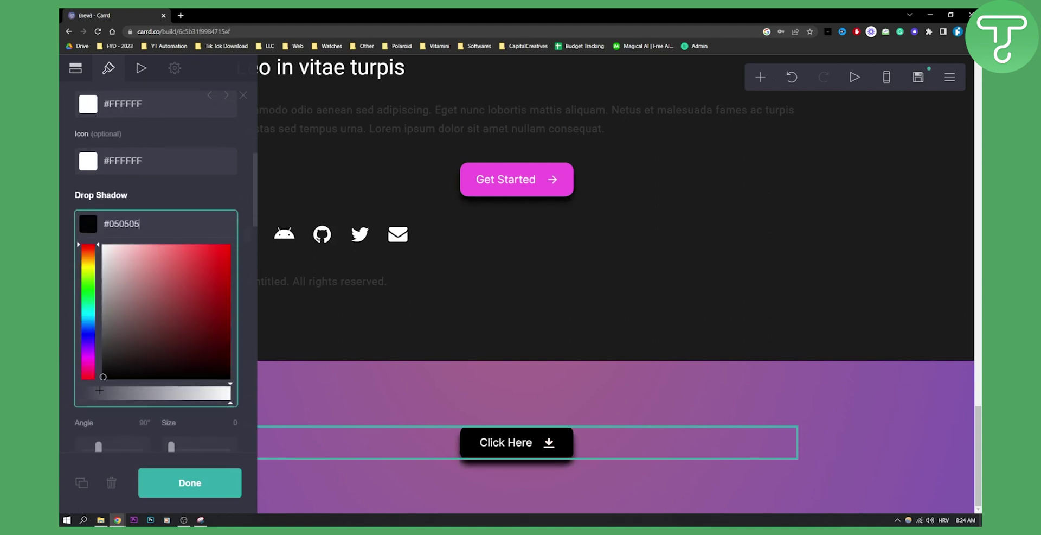
{"action": "left_click", "coordinate": [104, 283]}
{"action": "left_click_drag", "start_coordinate": [104, 283], "coordinate": [221, 298]}
{"action": "left_click_drag", "start_coordinate": [205, 331], "coordinate": [193, 333]}
{"action": "left_click", "coordinate": [175, 194]}
{"action": "left_click_drag", "start_coordinate": [98, 339], "coordinate": [60, 337]}
{"action": "mouse_move", "coordinate": [174, 339]}
{"action": "left_mouse_down"}
{"action": "mouse_move", "coordinate": [219, 340]}
{"action": "mouse_move", "coordinate": [173, 344]}
{"action": "mouse_move", "coordinate": [182, 343]}
{"action": "left_mouse_up"}
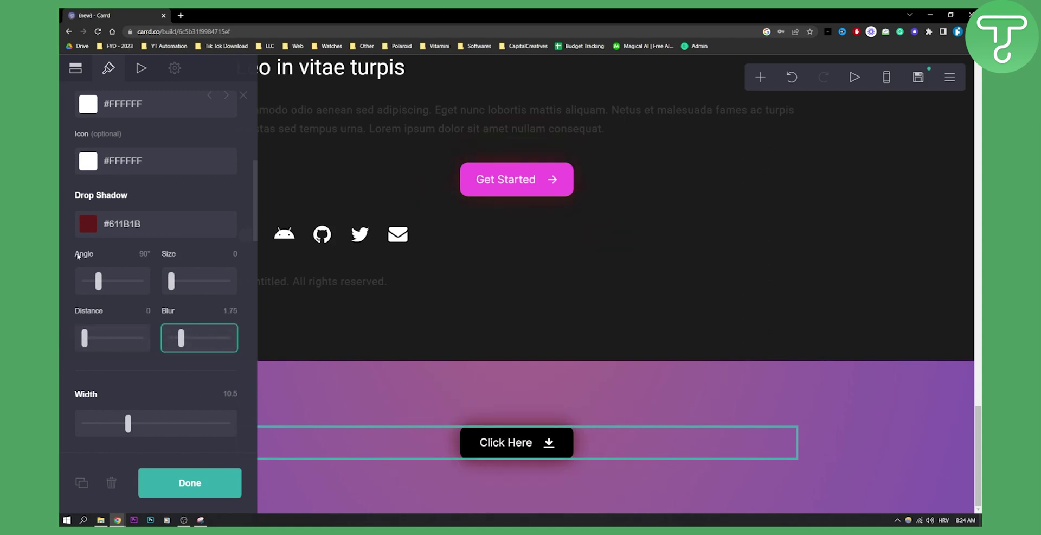
{"action": "left_click_drag", "start_coordinate": [113, 283], "coordinate": [61, 287]}
{"action": "mouse_move", "coordinate": [176, 286]}
{"action": "left_mouse_down"}
{"action": "mouse_move", "coordinate": [221, 280]}
{"action": "mouse_move", "coordinate": [168, 289]}
{"action": "left_mouse_up"}
Set button width 19.375, height 4.875, indent 0.5, icon size 3, corner rounding 1.5
{"action": "scroll", "coordinate": [173, 276], "scroll_direction": "down", "scroll_amount": 3}
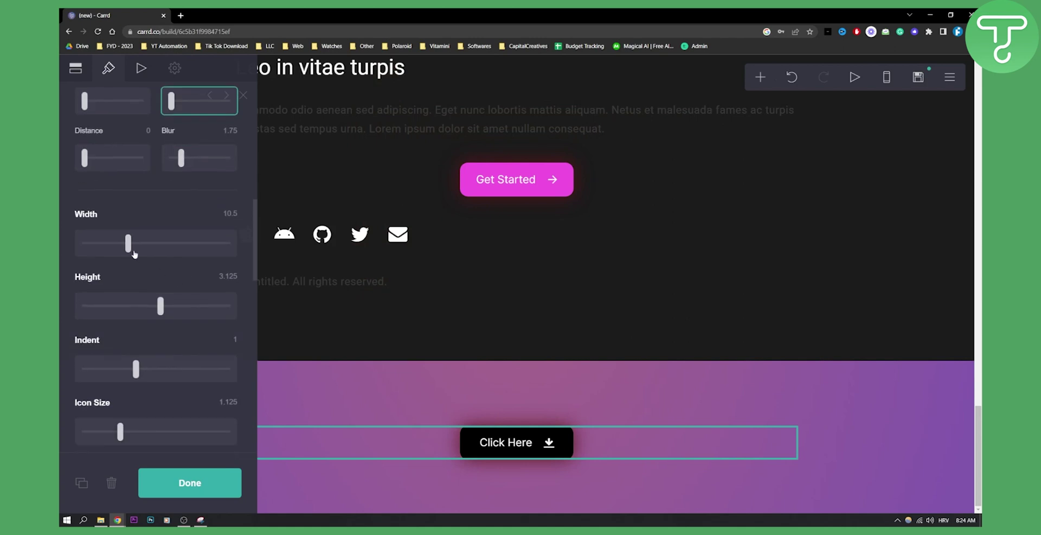
{"action": "scroll", "coordinate": [140, 237], "scroll_direction": "down", "scroll_amount": 1}
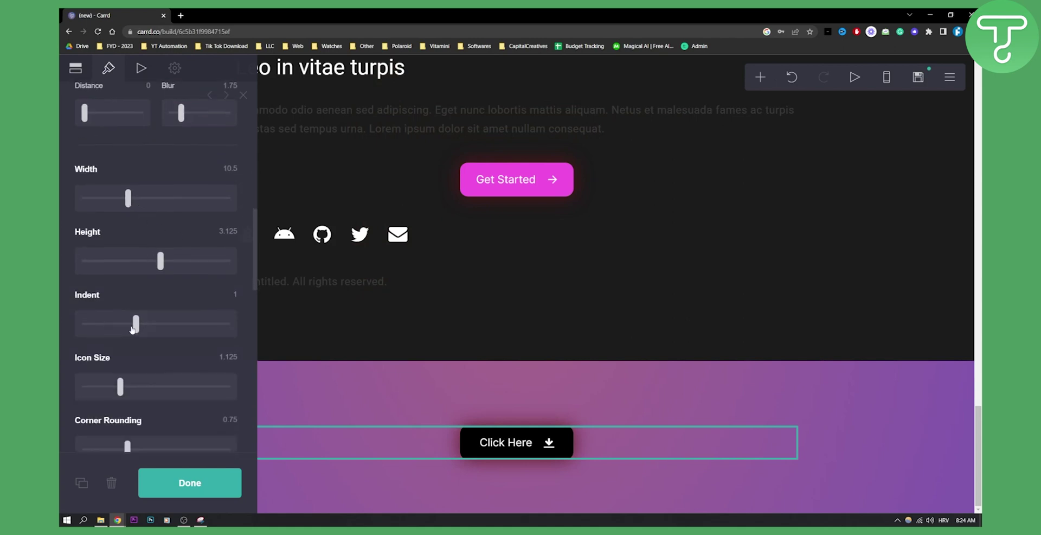
{"action": "scroll", "coordinate": [132, 329], "scroll_direction": "down", "scroll_amount": 1}
{"action": "left_click_drag", "start_coordinate": [128, 157], "coordinate": [173, 157]}
{"action": "left_click_drag", "start_coordinate": [160, 216], "coordinate": [223, 217]}
{"action": "left_click_drag", "start_coordinate": [136, 277], "coordinate": [106, 282]}
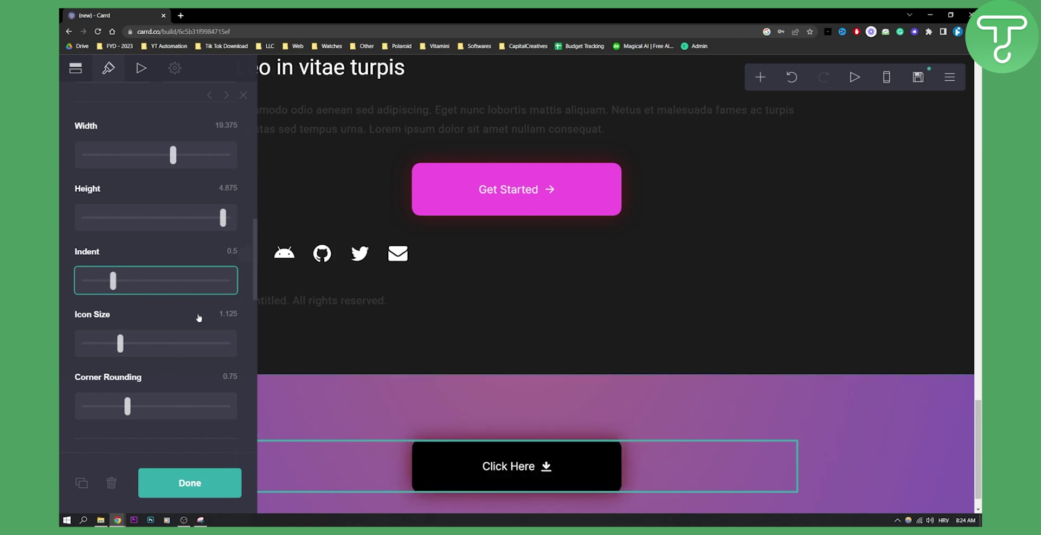
{"action": "left_click_drag", "start_coordinate": [129, 351], "coordinate": [233, 352]}
{"action": "scroll", "coordinate": [233, 351], "scroll_direction": "down", "scroll_amount": 2}
{"action": "left_click_drag", "start_coordinate": [129, 316], "coordinate": [158, 328]}
{"action": "scroll", "coordinate": [158, 328], "scroll_direction": "down", "scroll_amount": 3}
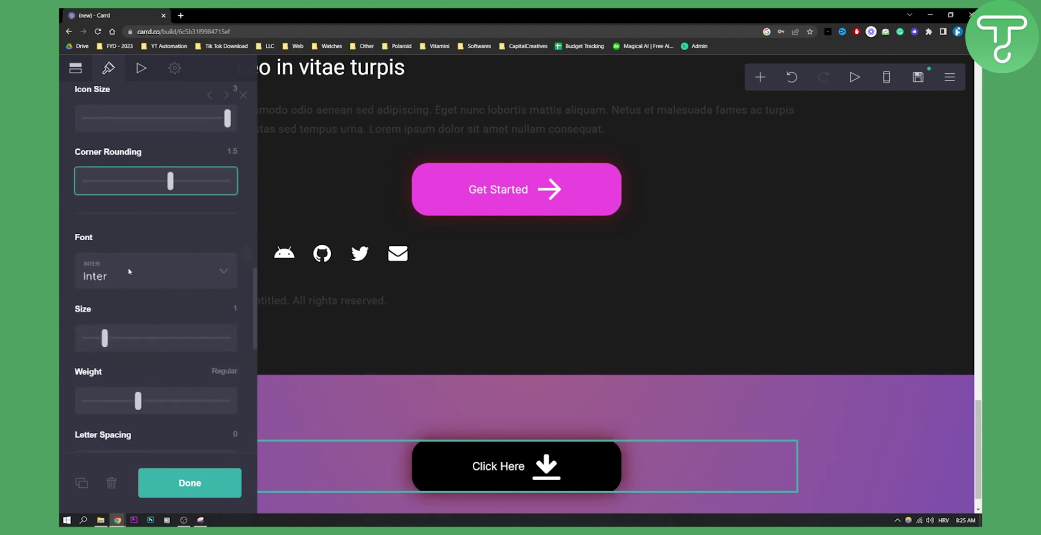
Set the button font to Indie Flower with 0.1 letter spacing
{"action": "left_click", "coordinate": [121, 277]}
{"action": "left_click", "coordinate": [103, 317]}
{"action": "scroll", "coordinate": [161, 327], "scroll_direction": "down", "scroll_amount": 2}
{"action": "mouse_move", "coordinate": [140, 273]}
{"action": "left_mouse_down"}
{"action": "mouse_move", "coordinate": [208, 268]}
{"action": "mouse_move", "coordinate": [158, 266]}
{"action": "left_mouse_up"}
{"action": "mouse_move", "coordinate": [121, 322]}
{"action": "left_mouse_down"}
{"action": "mouse_move", "coordinate": [171, 324]}
{"action": "mouse_move", "coordinate": [127, 324]}
{"action": "left_mouse_up"}
Try lowercase and uppercase labels, then settle on Small Caps
{"action": "scroll", "coordinate": [145, 326], "scroll_direction": "down", "scroll_amount": 2}
{"action": "left_click", "coordinate": [130, 301]}
{"action": "left_click", "coordinate": [128, 323]}
{"action": "left_click", "coordinate": [132, 298]}
{"action": "left_click", "coordinate": [127, 334]}
{"action": "left_click", "coordinate": [154, 292]}
{"action": "left_click", "coordinate": [130, 346]}
Set spacing to 0.625 and margins to 0.875, then close the button editor
{"action": "scroll", "coordinate": [166, 302], "scroll_direction": "down", "scroll_amount": 2}
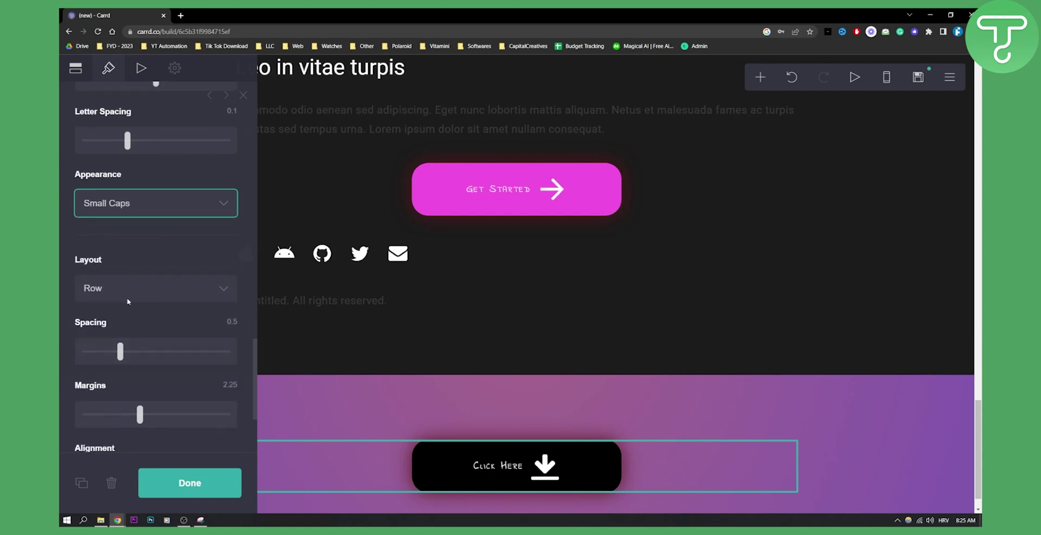
{"action": "mouse_move", "coordinate": [119, 351]}
{"action": "left_mouse_down"}
{"action": "mouse_move", "coordinate": [185, 352]}
{"action": "mouse_move", "coordinate": [133, 354]}
{"action": "left_mouse_up"}
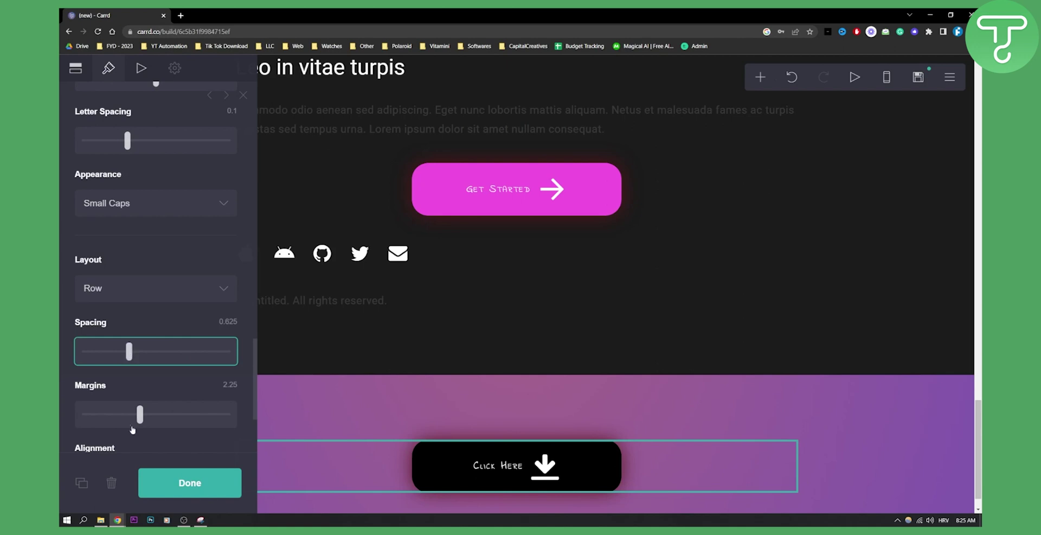
{"action": "left_click_drag", "start_coordinate": [139, 414], "coordinate": [109, 416]}
{"action": "scroll", "coordinate": [165, 357], "scroll_direction": "down", "scroll_amount": 2}
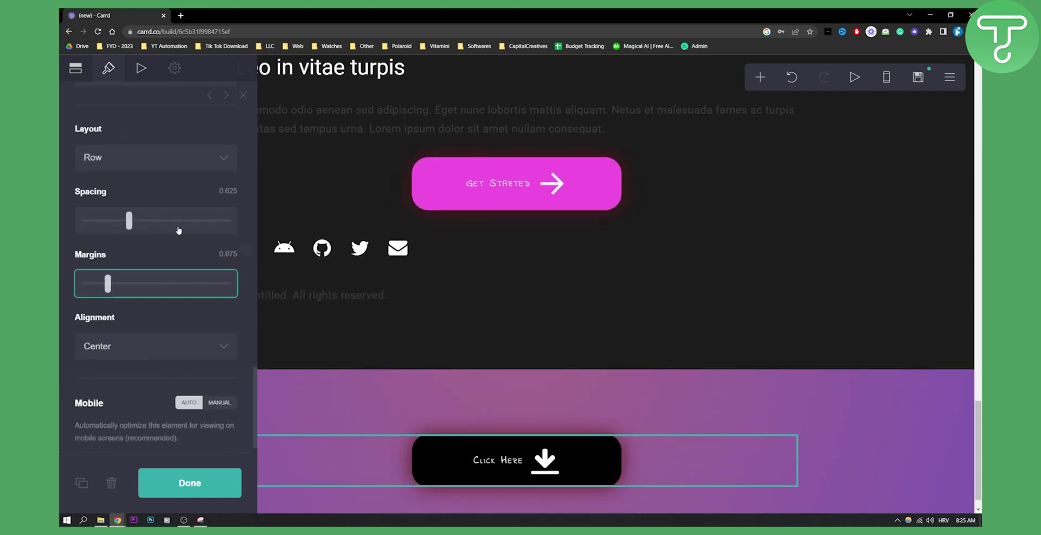
{"action": "scroll", "coordinate": [206, 444], "scroll_direction": "up", "scroll_amount": 2}
{"action": "left_click", "coordinate": [223, 481]}
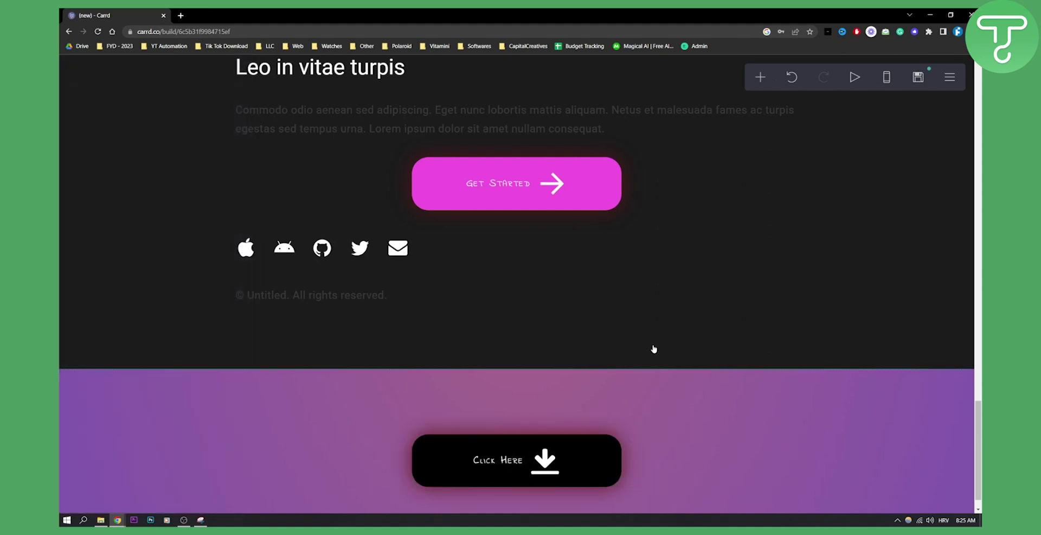